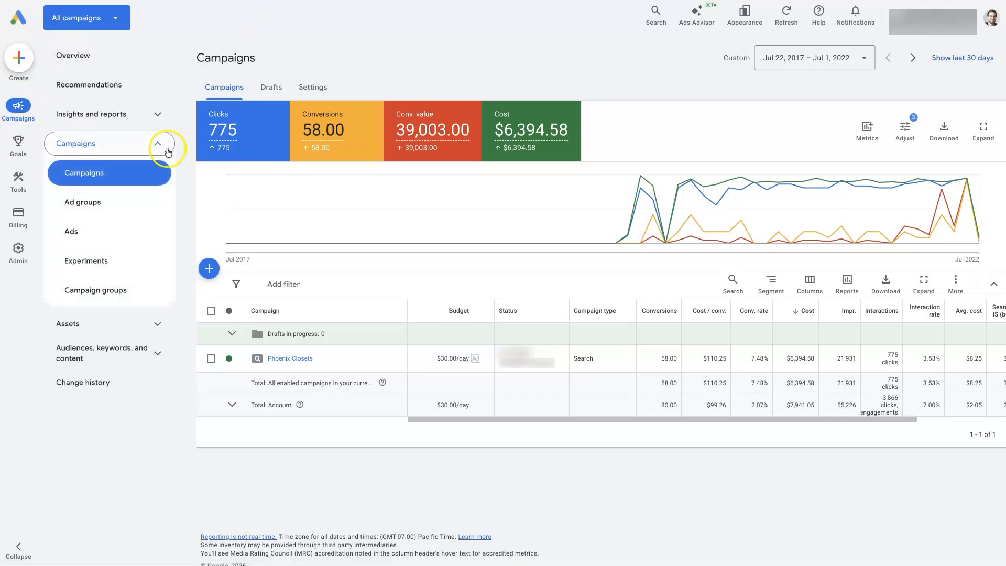
Step: Open the Phoenix Closets campaign's settings and bring up the advanced search for its Locations setting
{"action": "left_click", "coordinate": [91, 174]}
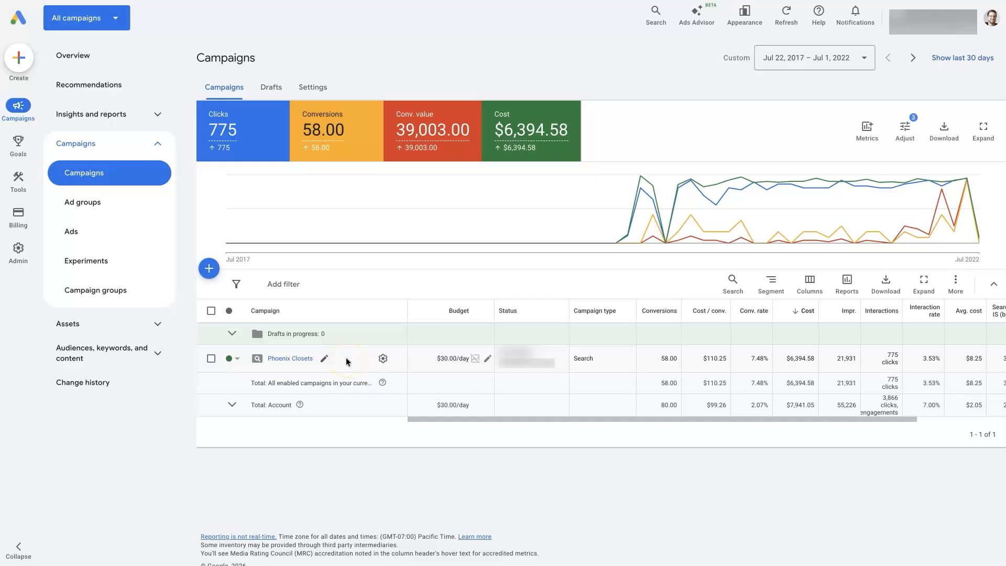
{"action": "left_click", "coordinate": [382, 359]}
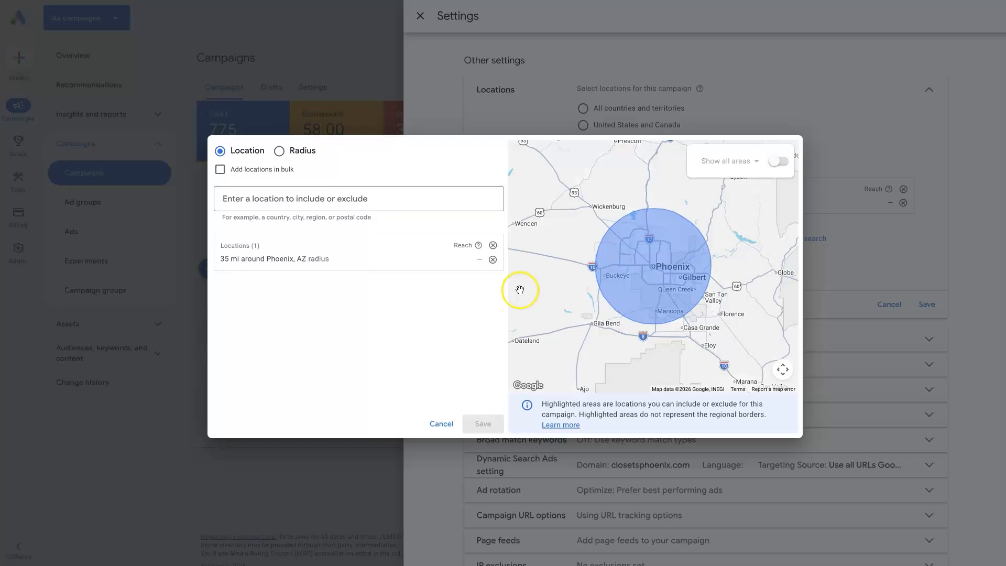
{"action": "left_click", "coordinate": [481, 413]}
{"action": "left_click", "coordinate": [925, 303]}
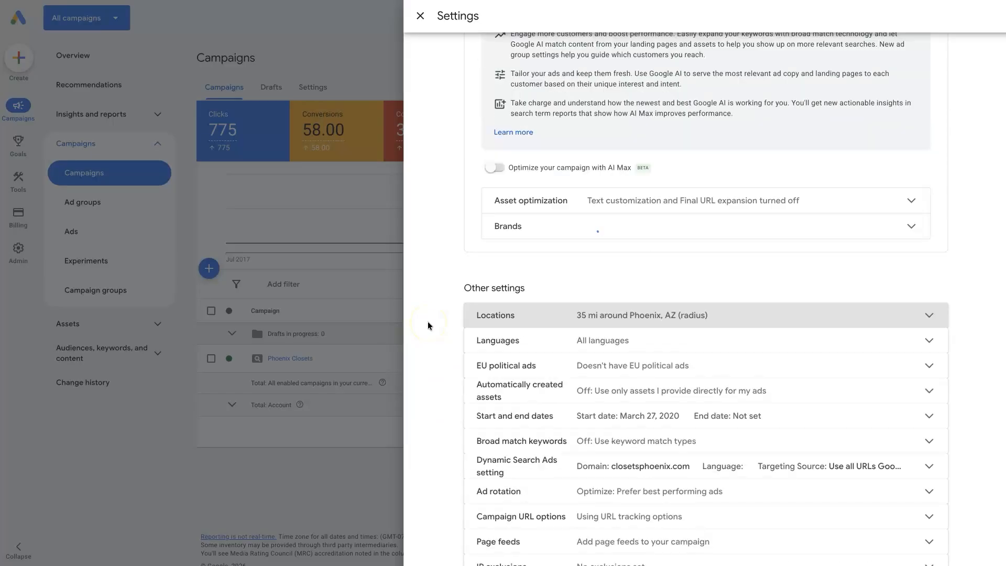
{"action": "left_click", "coordinate": [512, 247]}
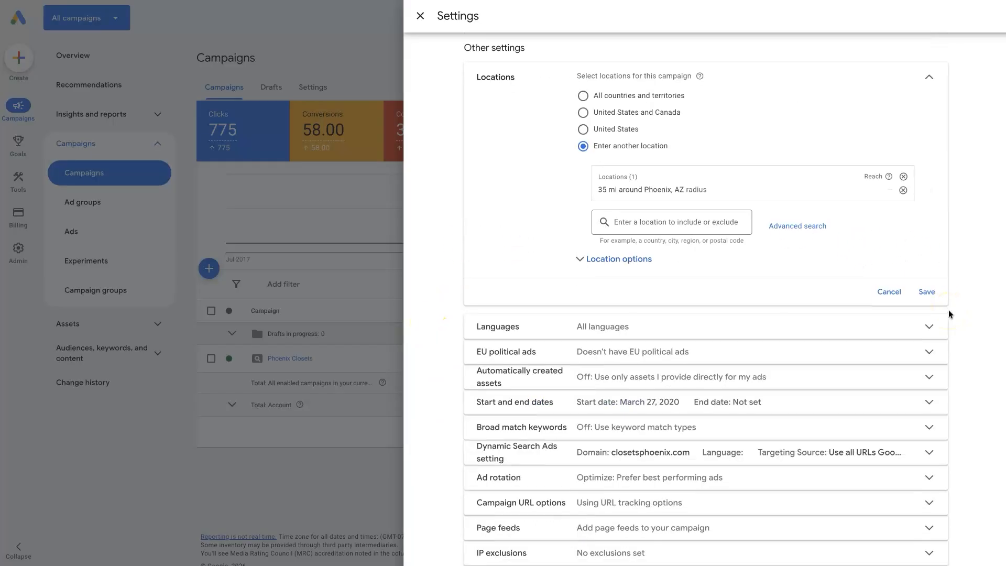
{"action": "left_click", "coordinate": [798, 231]}
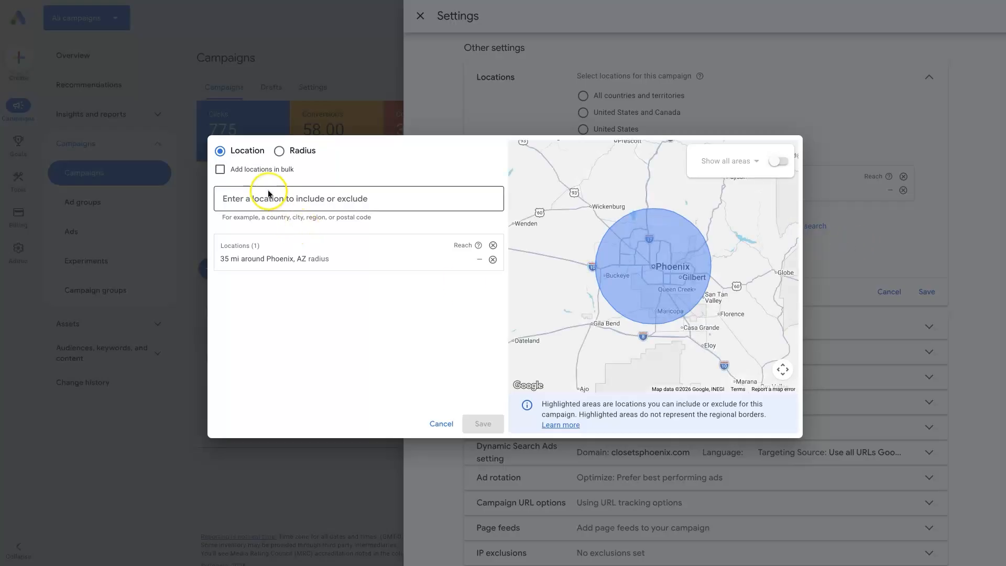
Step: Switch the location search to radius targeting and set the radius to 30 miles
{"action": "left_click", "coordinate": [277, 151]}
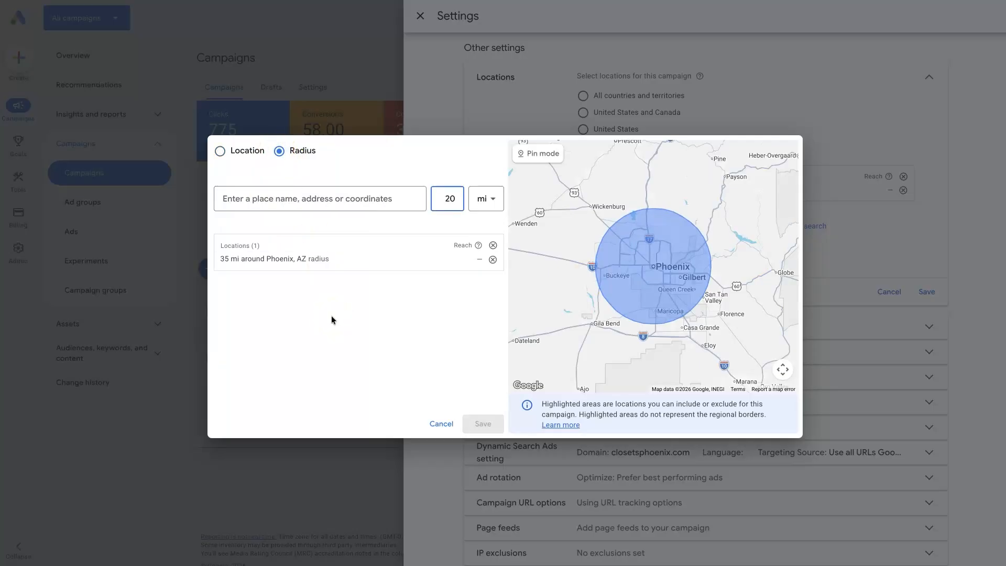
{"action": "left_click", "coordinate": [279, 155]}
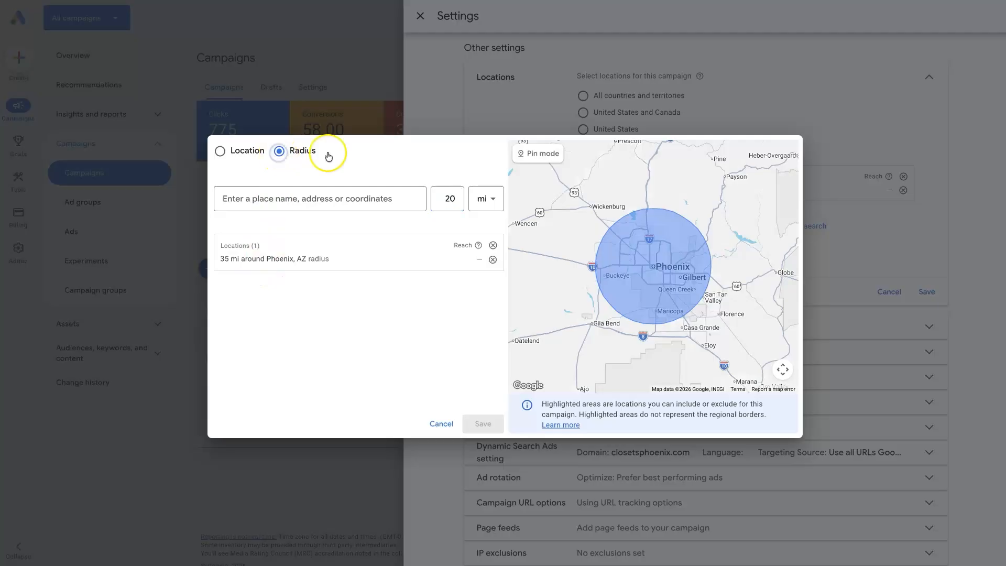
{"action": "double_click", "coordinate": [449, 198]}
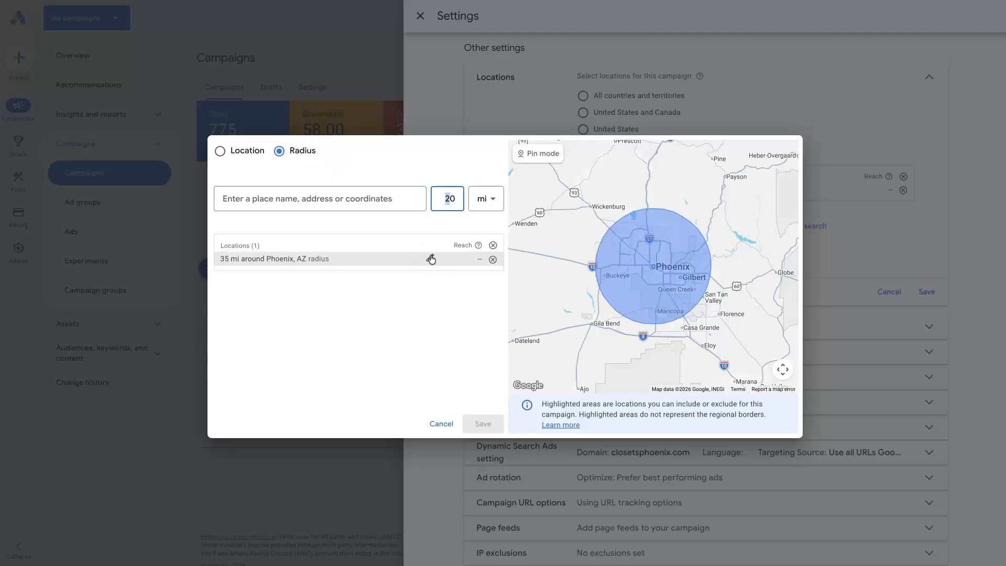
{"action": "type", "text": "3"}
{"action": "left_click", "coordinate": [481, 198]}
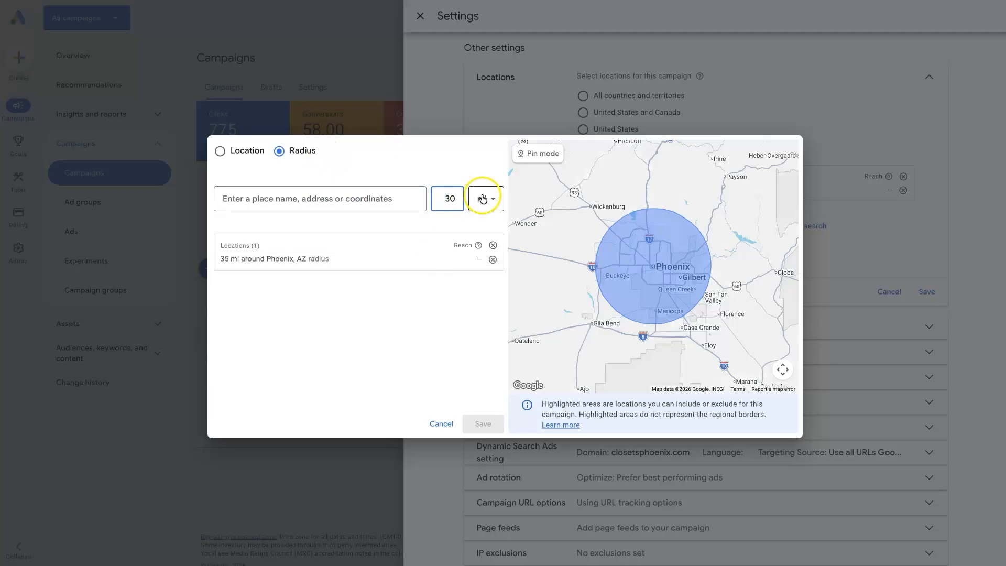
{"action": "left_click", "coordinate": [485, 201]}
{"action": "left_click", "coordinate": [458, 159]}
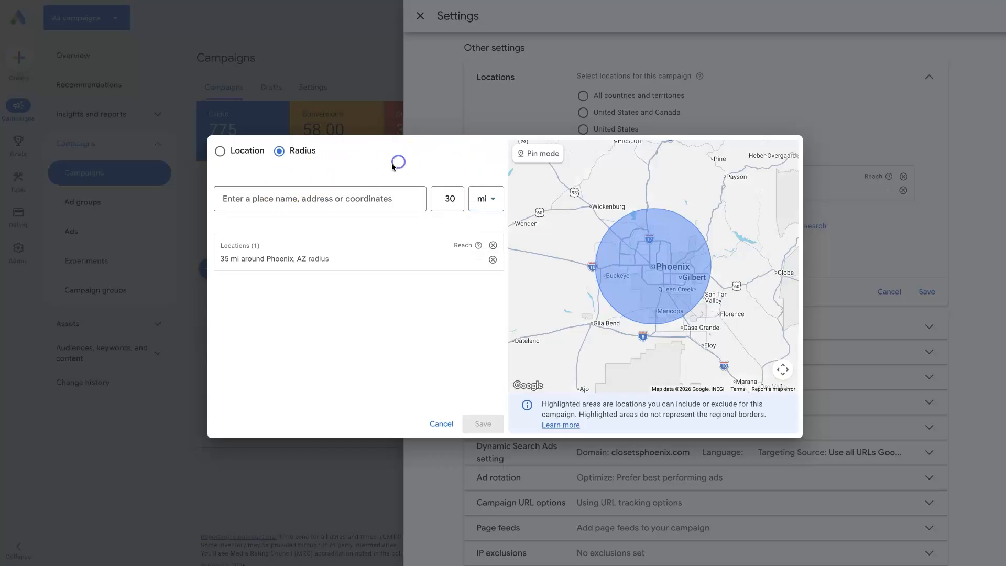
{"action": "left_click", "coordinate": [274, 224]}
{"action": "left_click", "coordinate": [325, 291]}
{"action": "left_click", "coordinate": [387, 299]}
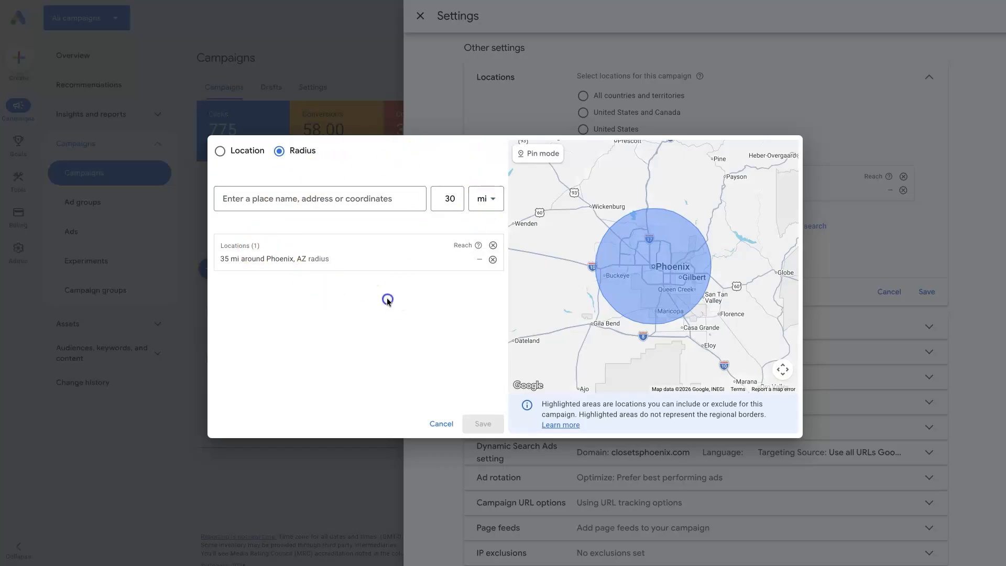
Step: Find Eloy, AZ and include a 30-mile radius around it in the campaign's locations
{"action": "left_click", "coordinate": [246, 198]}
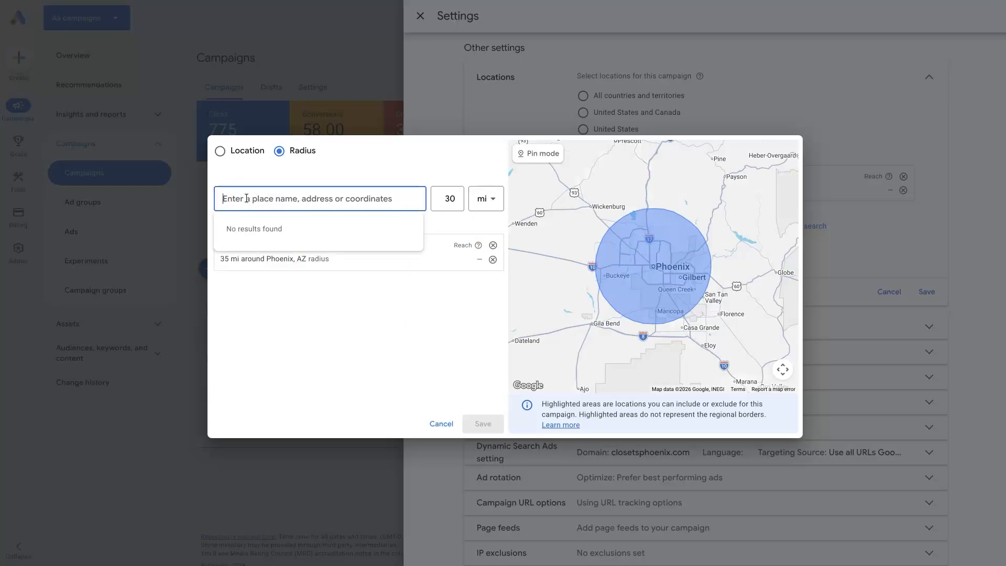
{"action": "type", "text": "eloy"}
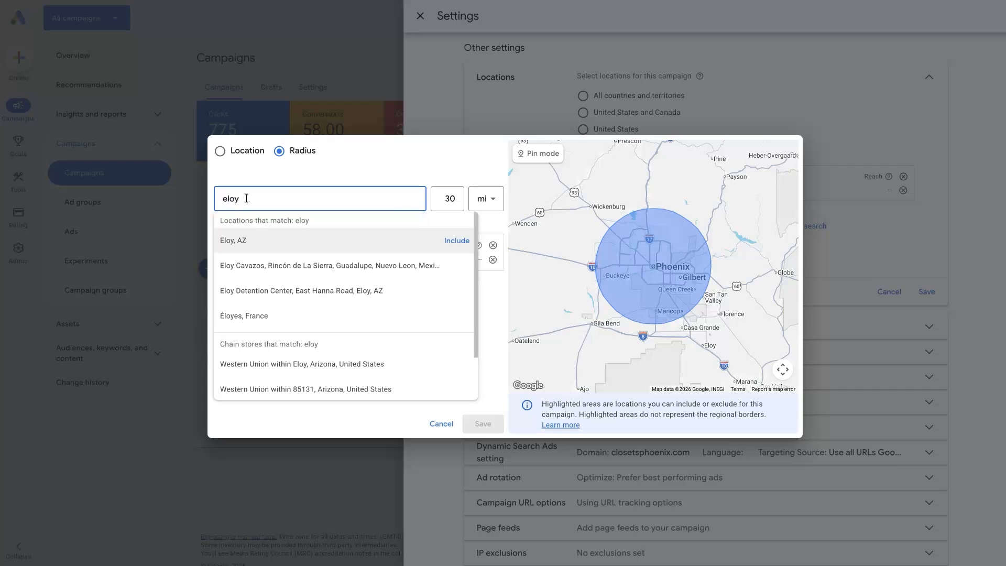
{"action": "left_click", "coordinate": [460, 240]}
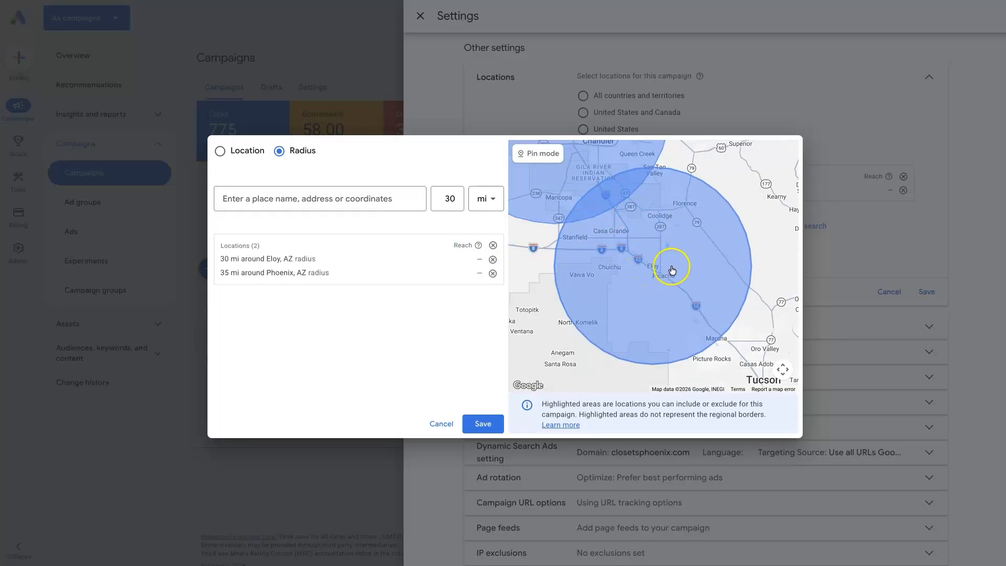
{"action": "scroll", "coordinate": [668, 274], "scroll_direction": "down", "scroll_amount": 1}
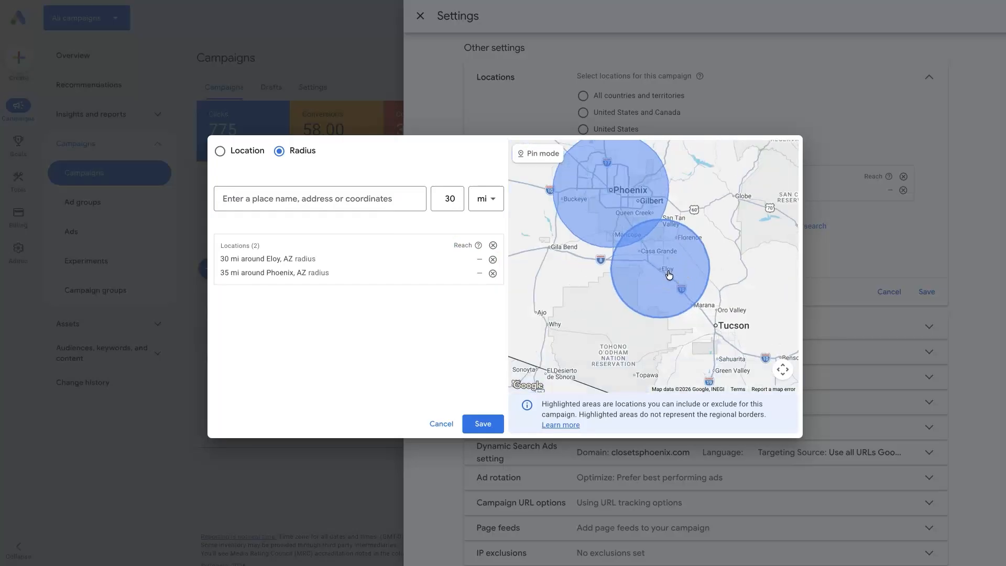
{"action": "left_click_drag", "start_coordinate": [680, 267], "coordinate": [698, 281]}
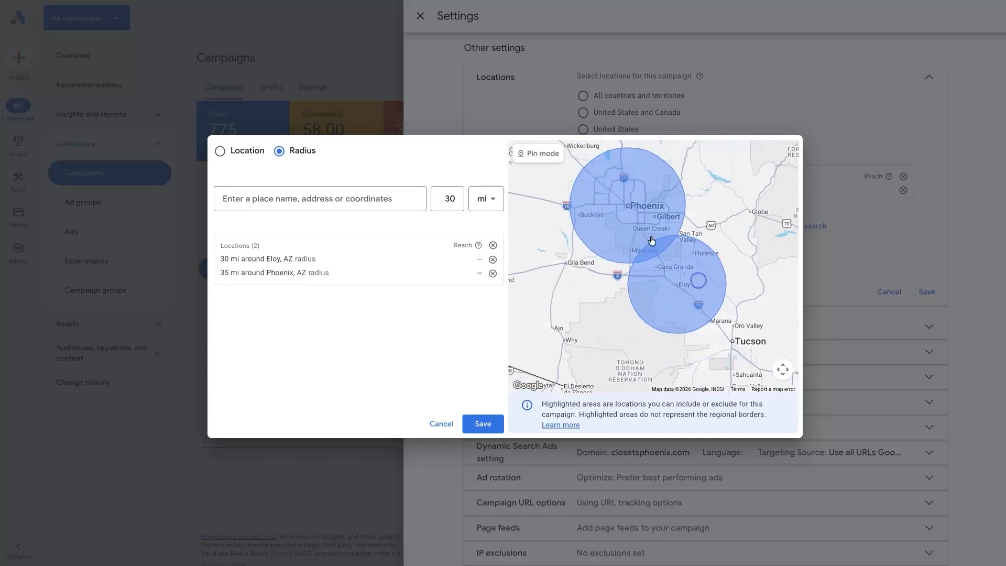
Step: Remove the Eloy, AZ radius through the map and include it again at 30 miles
{"action": "left_click", "coordinate": [690, 291]}
{"action": "left_click", "coordinate": [686, 266]}
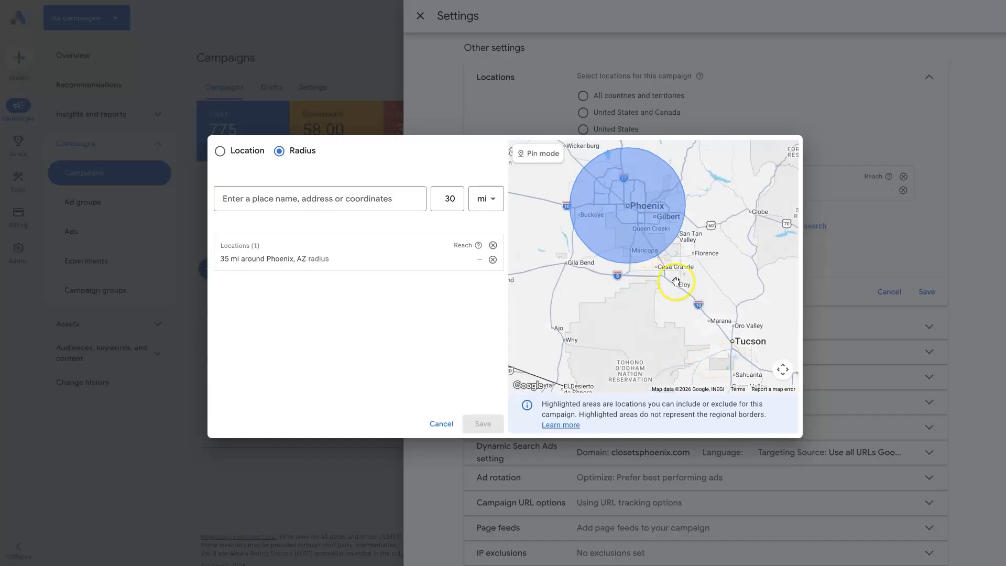
{"action": "left_click", "coordinate": [278, 201]}
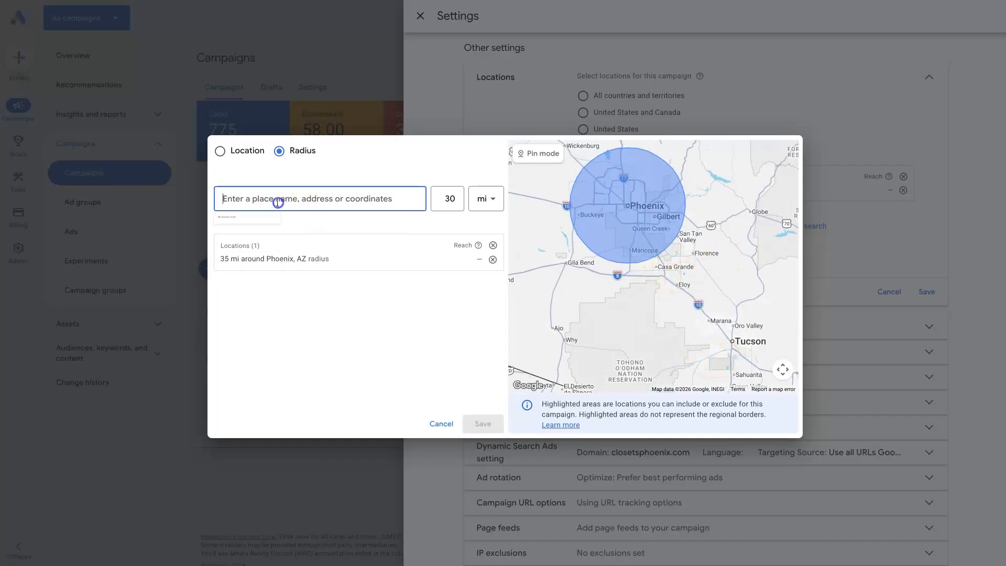
{"action": "type", "text": "eloy"}
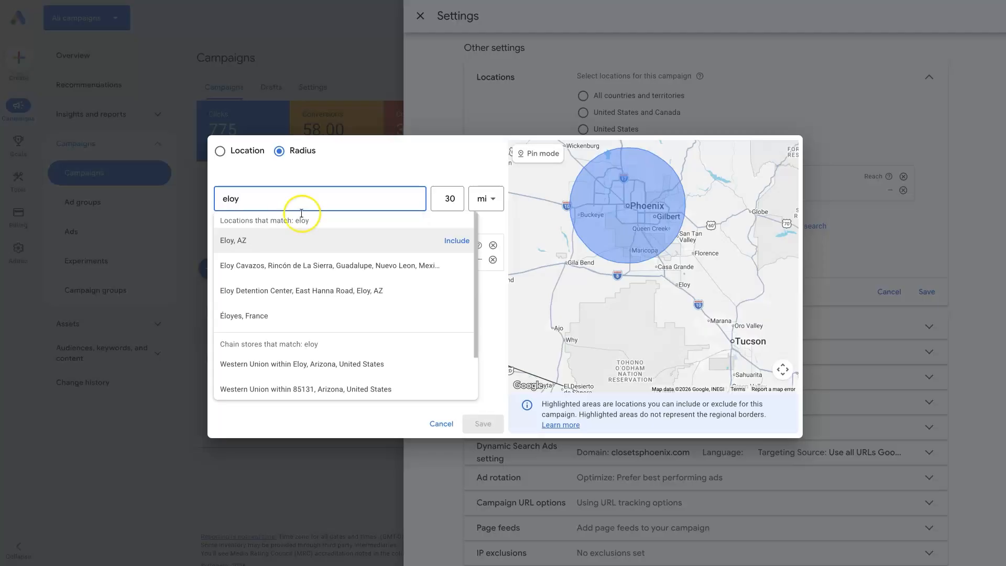
{"action": "left_click", "coordinate": [454, 240]}
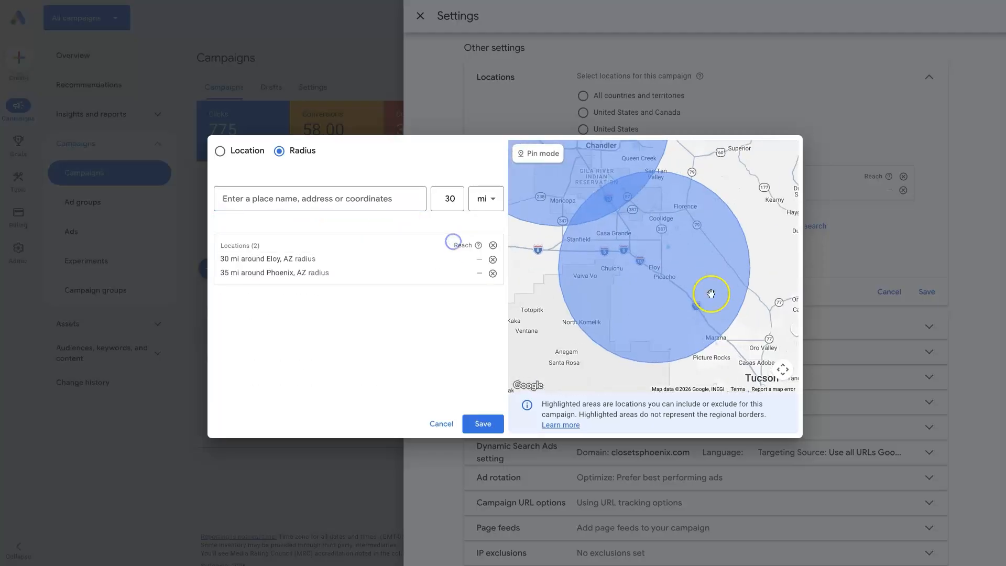
{"action": "left_click", "coordinate": [660, 272]}
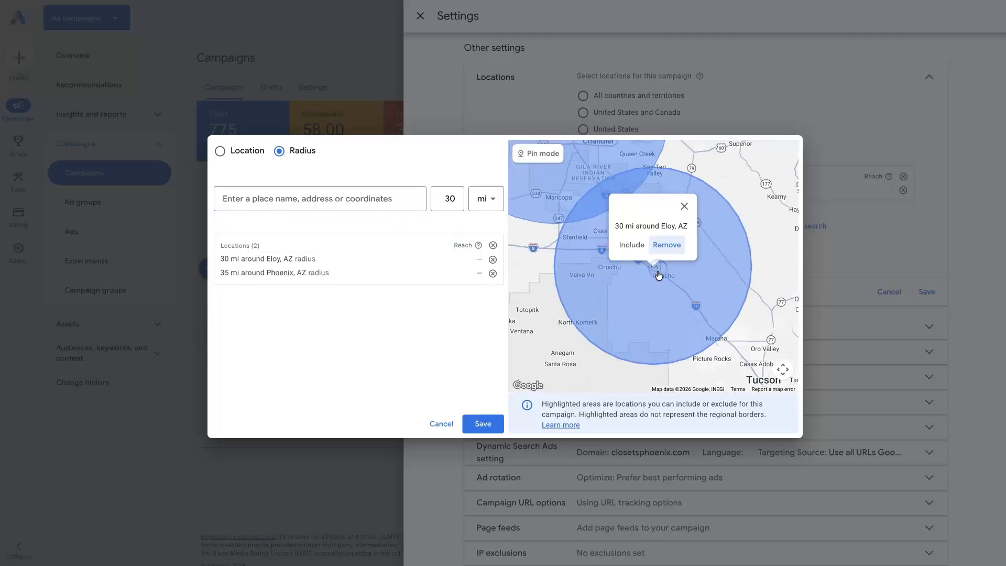
{"action": "left_click", "coordinate": [684, 205]}
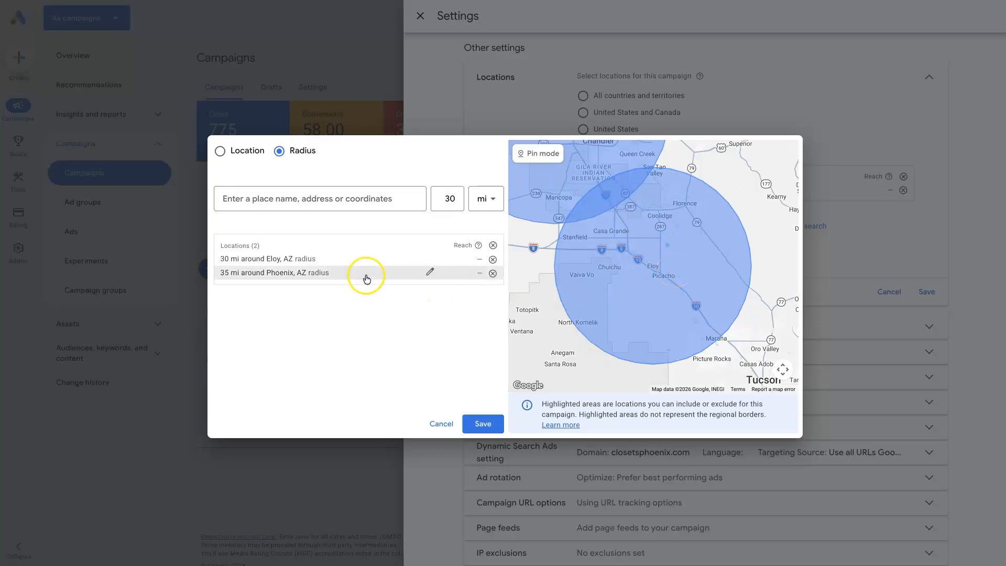
Step: Set the target radius around Eloy, AZ to 25 miles
{"action": "left_click", "coordinate": [429, 259]}
{"action": "left_click", "coordinate": [455, 289]}
{"action": "double_click", "coordinate": [443, 286]}
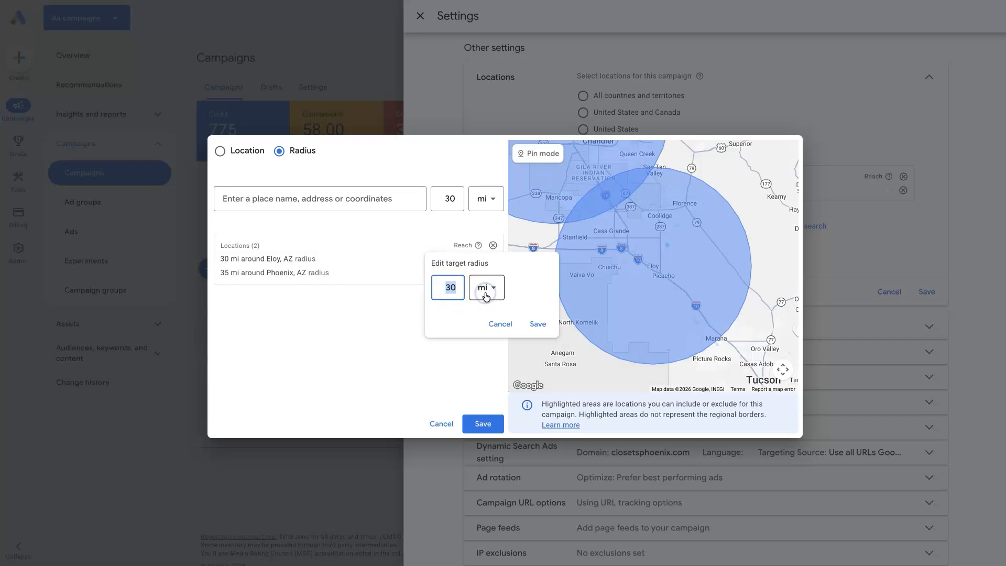
{"action": "type", "text": "25"}
{"action": "left_click", "coordinate": [538, 324]}
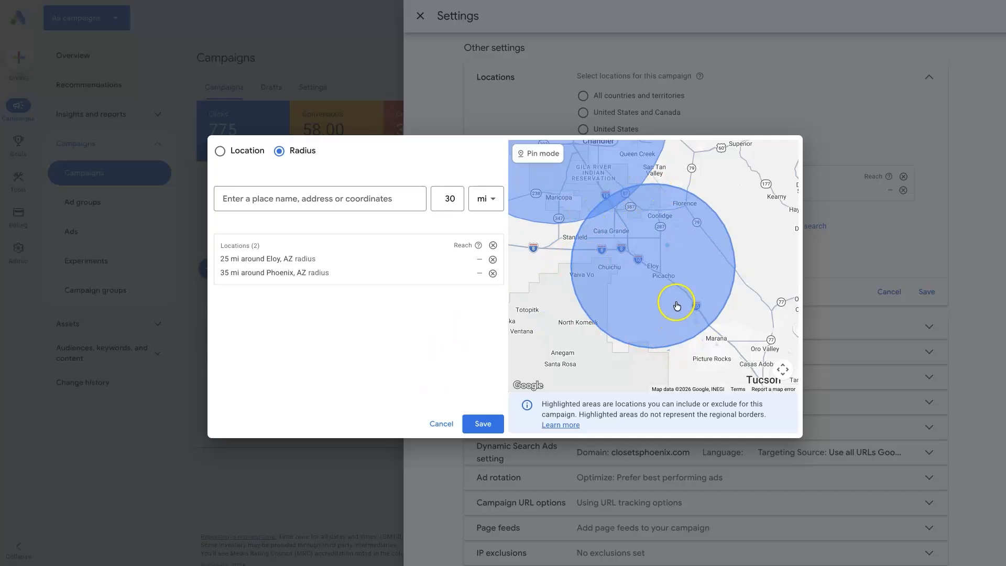
Step: Remove the 25-mile radius around Eloy, AZ from the targeted locations through the map
{"action": "scroll", "coordinate": [639, 233], "scroll_direction": "up", "scroll_amount": 1}
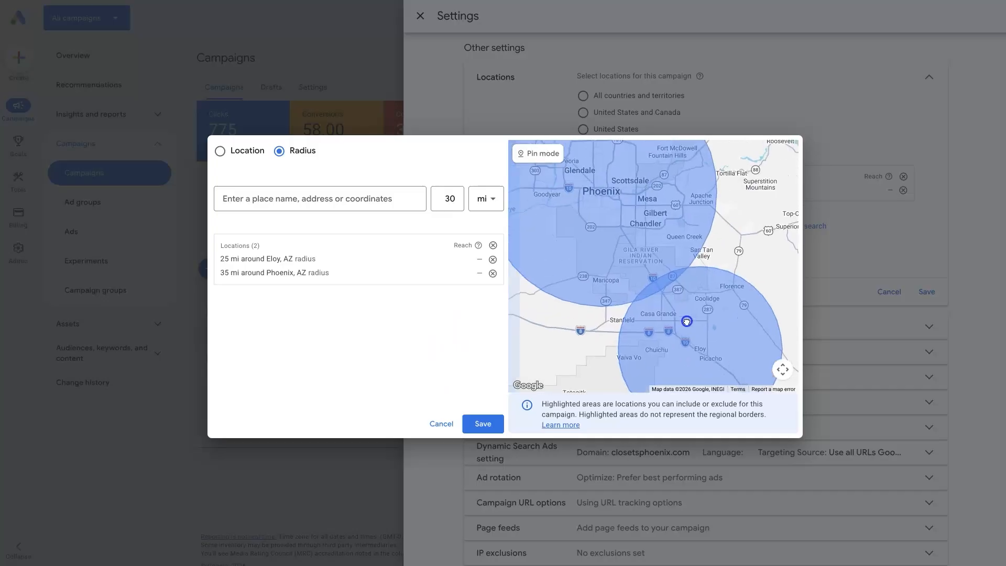
{"action": "scroll", "coordinate": [648, 271], "scroll_direction": "down", "scroll_amount": 1}
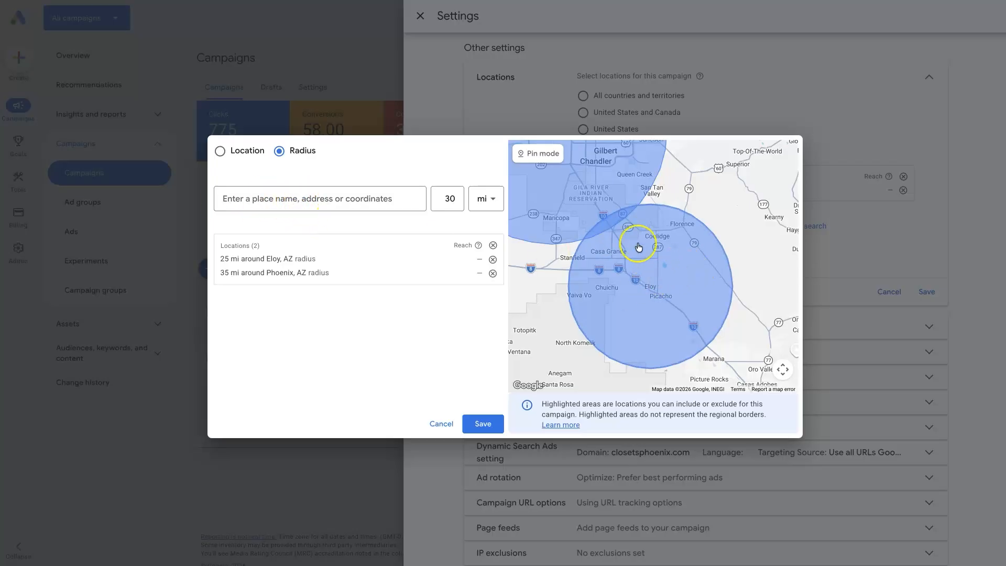
{"action": "left_click", "coordinate": [662, 264]}
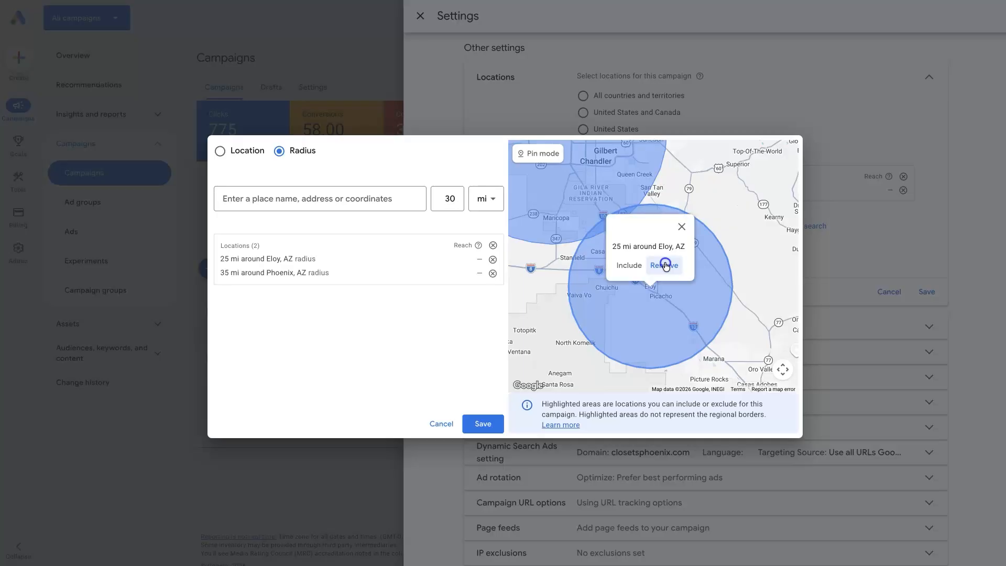
{"action": "left_click", "coordinate": [665, 265]}
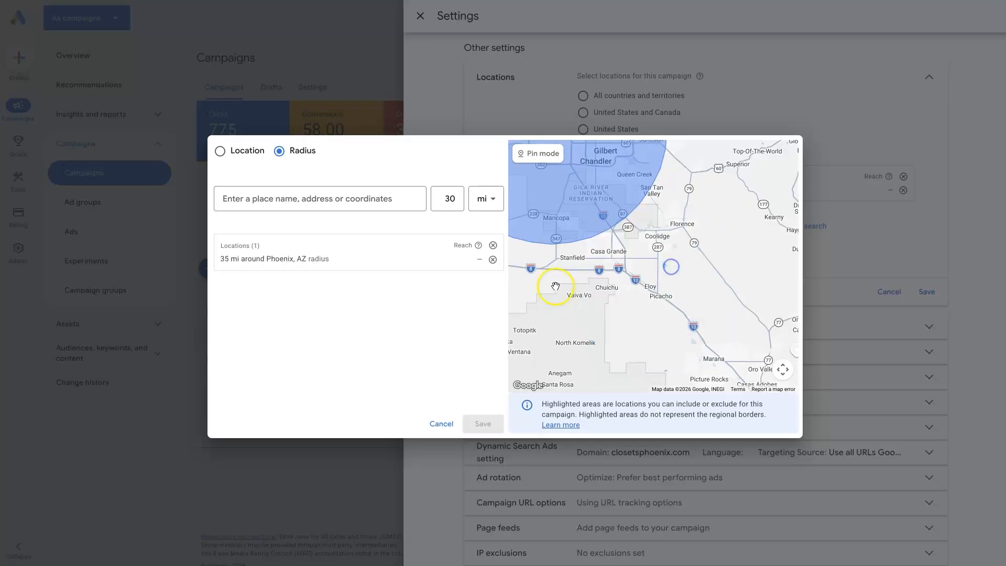
Step: Using pin mode, include a 30-mile radius around a custom point dropped at Florence on the map
{"action": "left_click", "coordinate": [538, 153]}
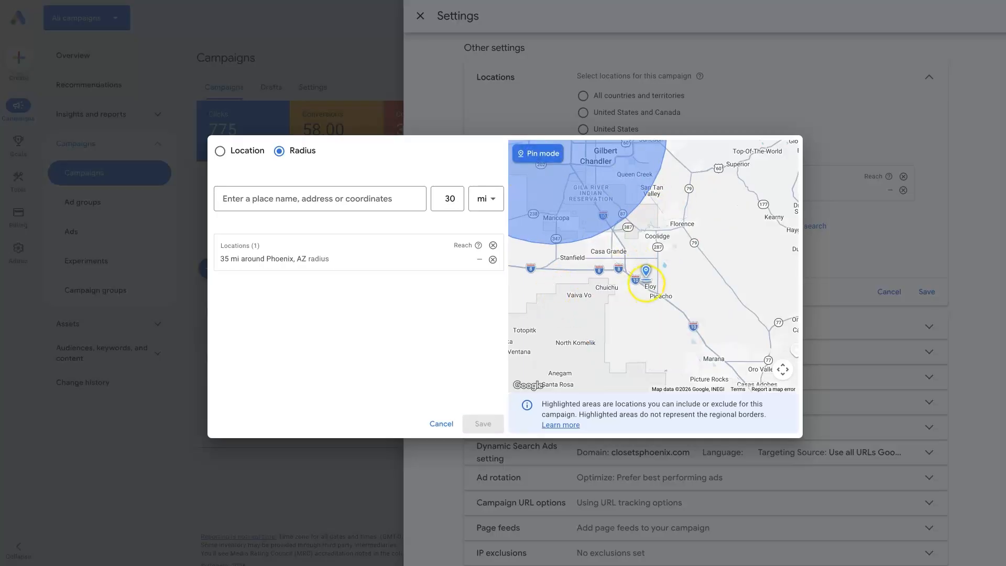
{"action": "left_click", "coordinate": [680, 222]}
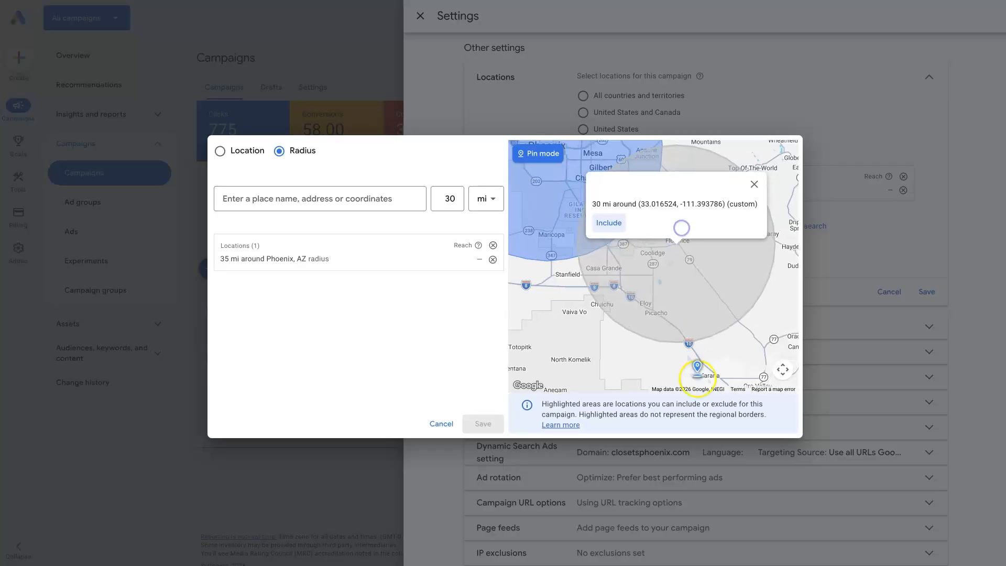
{"action": "left_click", "coordinate": [609, 230]}
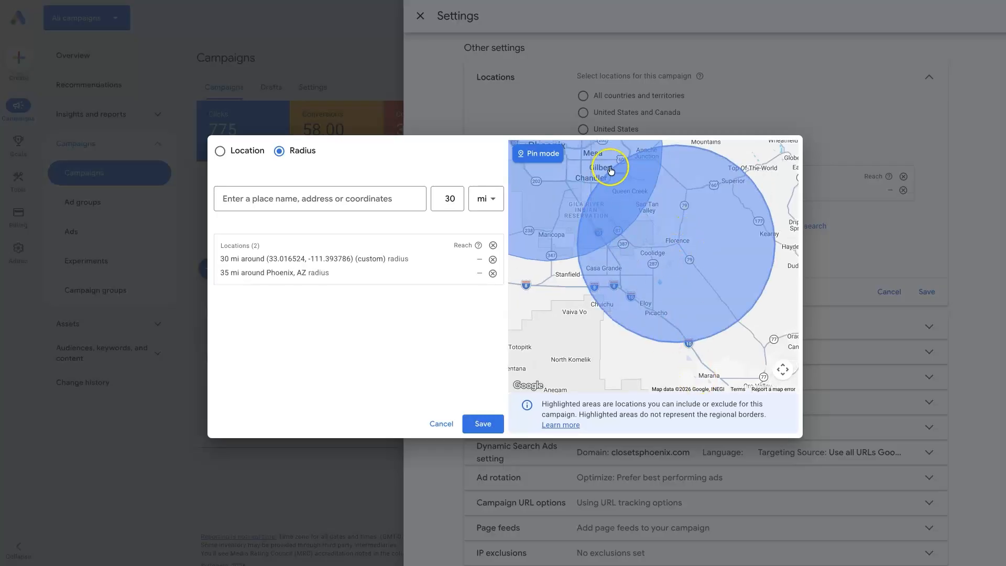
Step: Remove the custom 30-mile radius around Florence from the targeted locations
{"action": "left_click", "coordinate": [742, 232]}
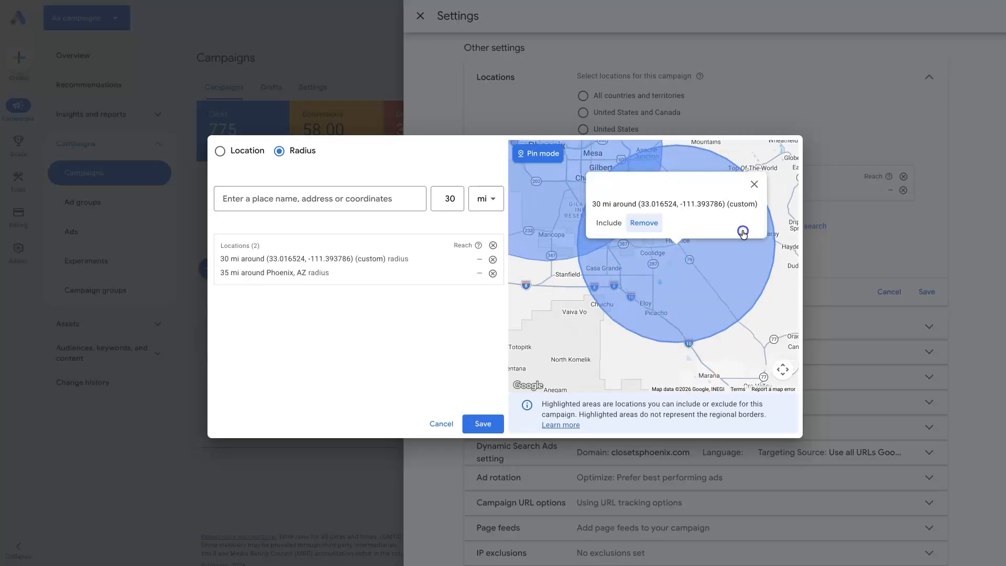
{"action": "left_click", "coordinate": [640, 221]}
Step: Set the pin radius to 20 miles and include a custom point southeast of Phoenix, at about (33.28, -111.43)
{"action": "left_click", "coordinate": [448, 198]}
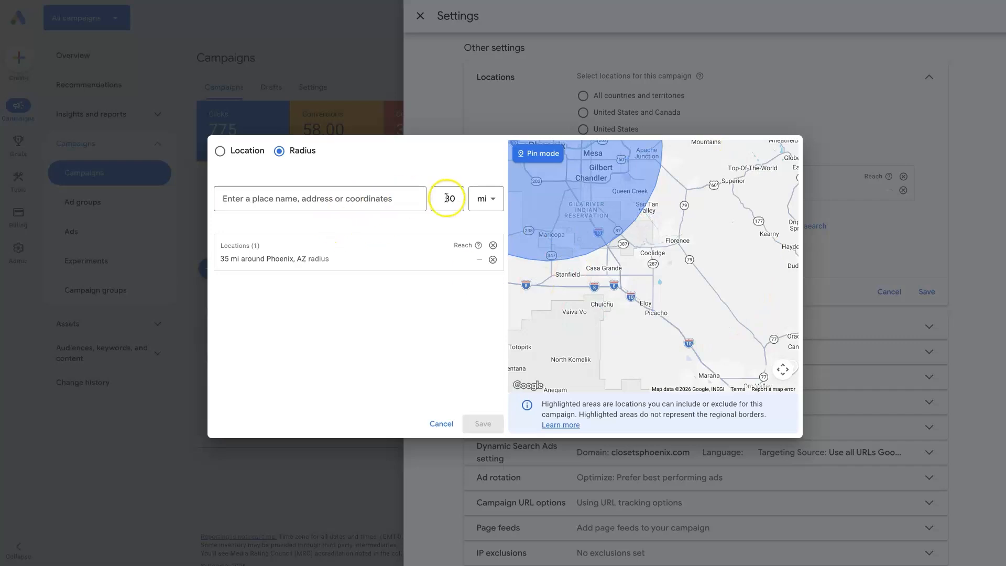
{"action": "key", "text": "BackSpace"}
{"action": "type", "text": "2"}
{"action": "left_click", "coordinate": [391, 304]}
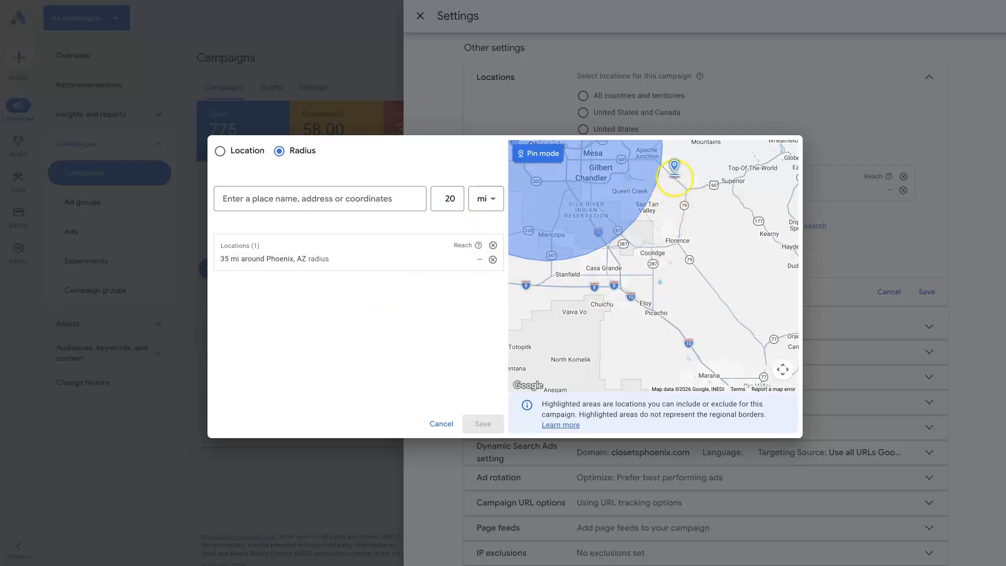
{"action": "left_click", "coordinate": [667, 181]}
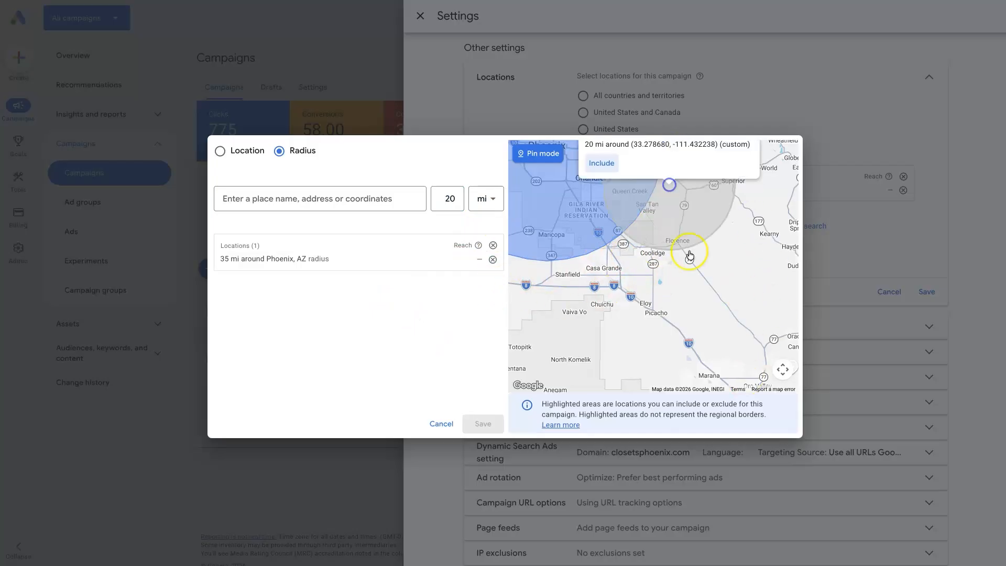
{"action": "left_click", "coordinate": [613, 224]}
Step: Include three more 20-mile custom radii south of Phoenix, at about (33.01, -111.68), (32.89, -112.06) and (32.68, -111.75)
{"action": "left_click", "coordinate": [623, 302]}
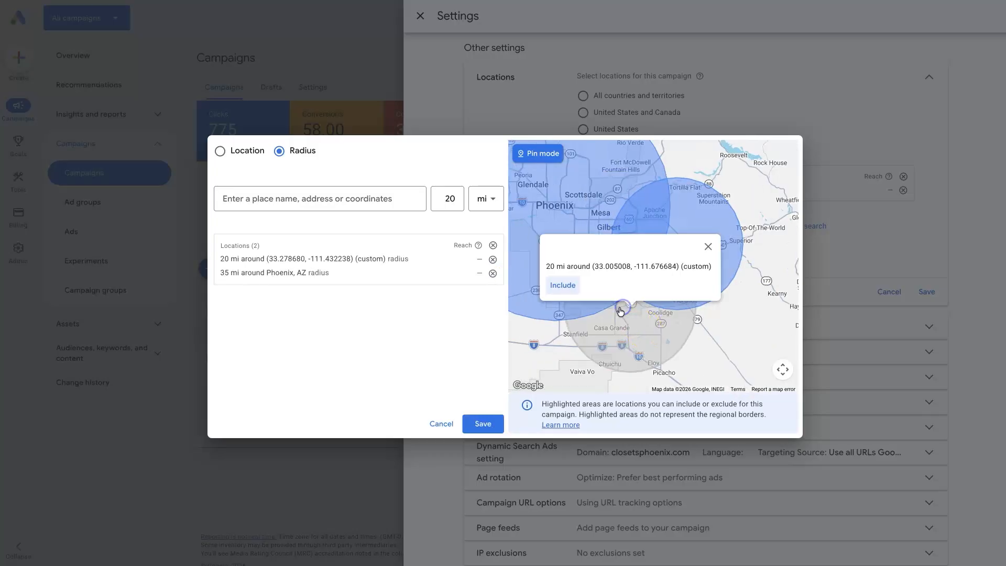
{"action": "left_click", "coordinate": [558, 284]}
{"action": "left_click", "coordinate": [558, 332]}
{"action": "left_click", "coordinate": [540, 311]}
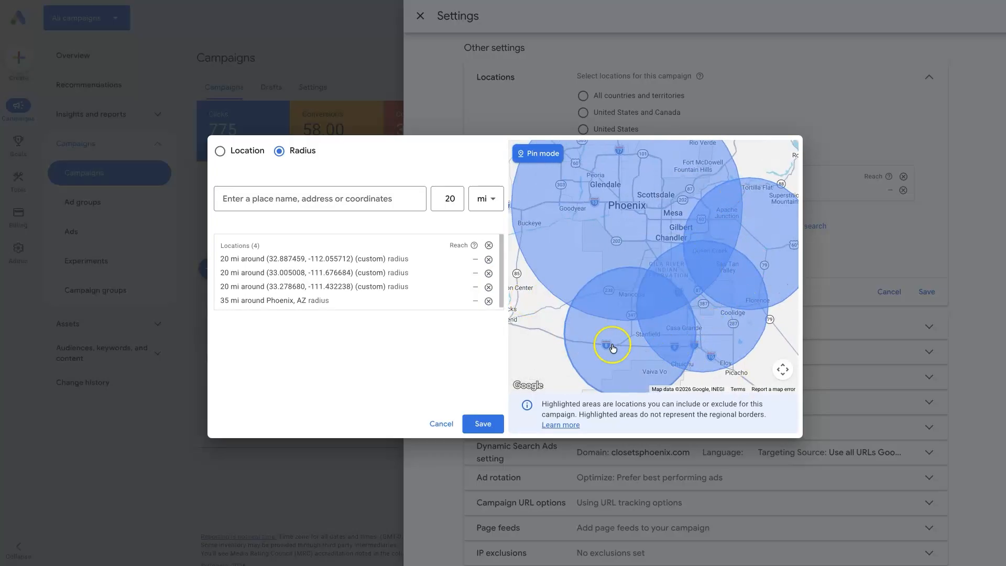
{"action": "left_click_drag", "start_coordinate": [732, 232], "coordinate": [661, 236]}
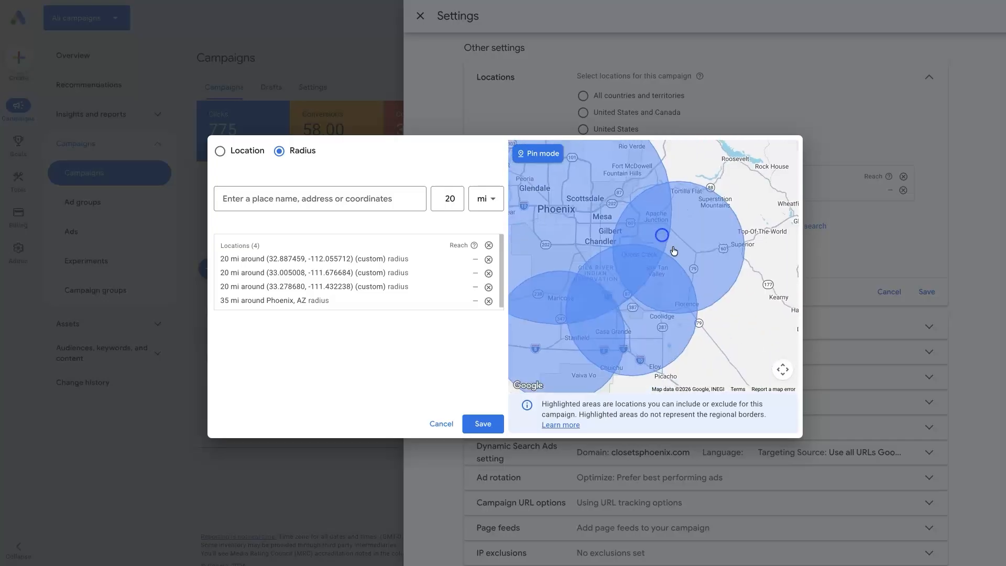
{"action": "left_click_drag", "start_coordinate": [658, 335], "coordinate": [640, 257]}
{"action": "left_click", "coordinate": [600, 304]}
{"action": "left_click", "coordinate": [562, 283]}
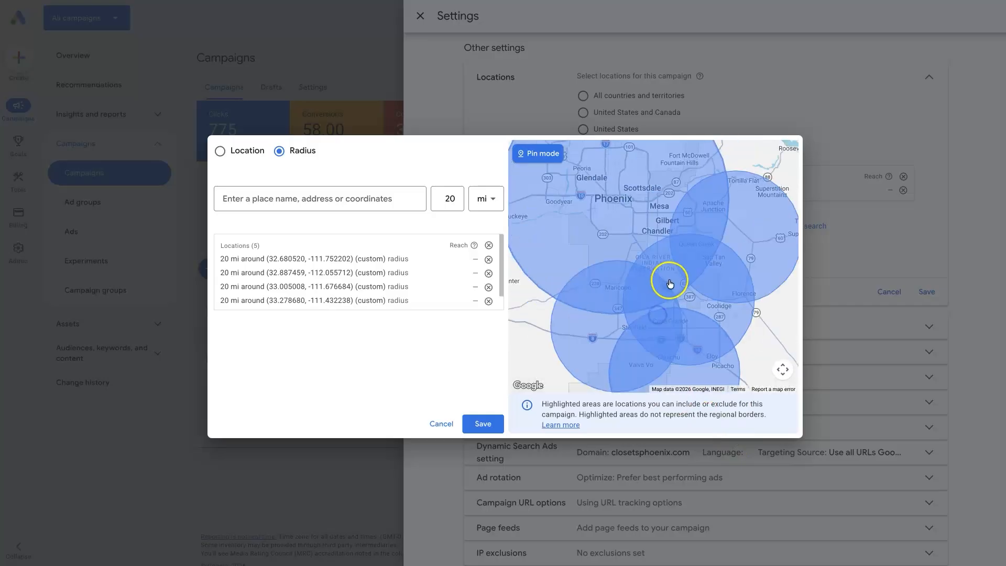
Step: Remove all four custom 20-mile radii through the map, keeping only the 35-mile radius around Phoenix, AZ
{"action": "scroll", "coordinate": [666, 278], "scroll_direction": "down", "scroll_amount": 2}
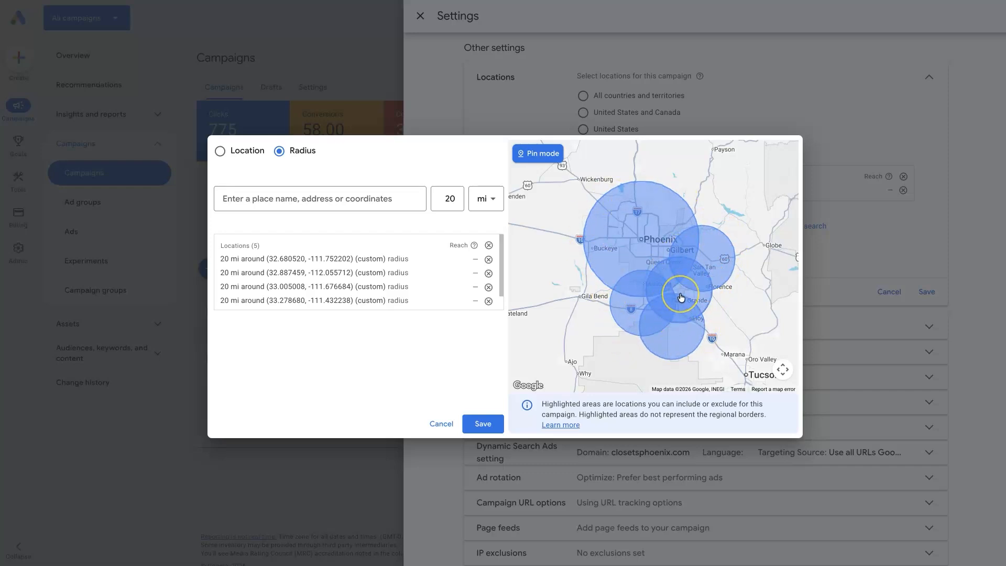
{"action": "scroll", "coordinate": [681, 297], "scroll_direction": "up", "scroll_amount": 1}
{"action": "left_click", "coordinate": [677, 269]}
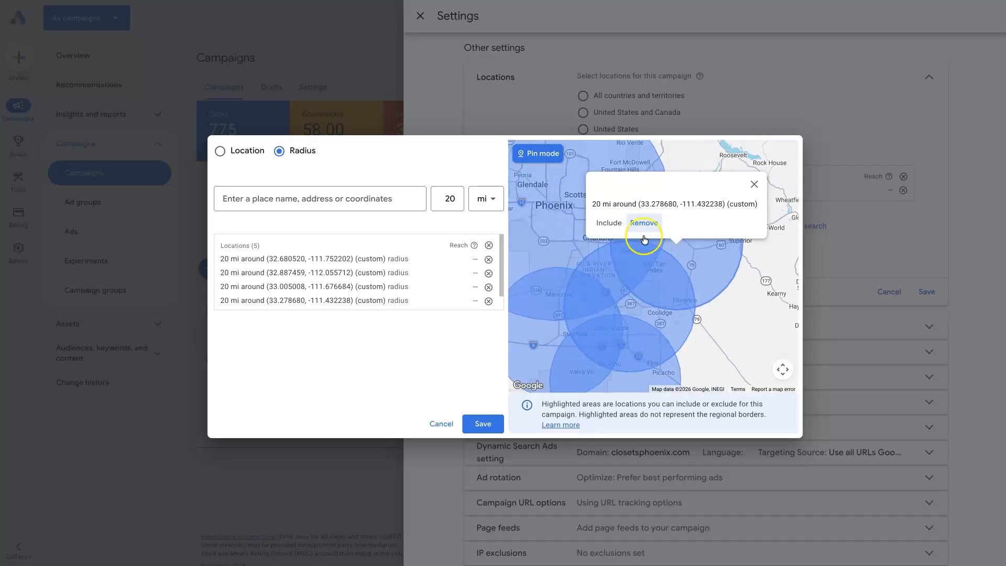
{"action": "left_click", "coordinate": [646, 224]}
{"action": "left_click", "coordinate": [667, 297]}
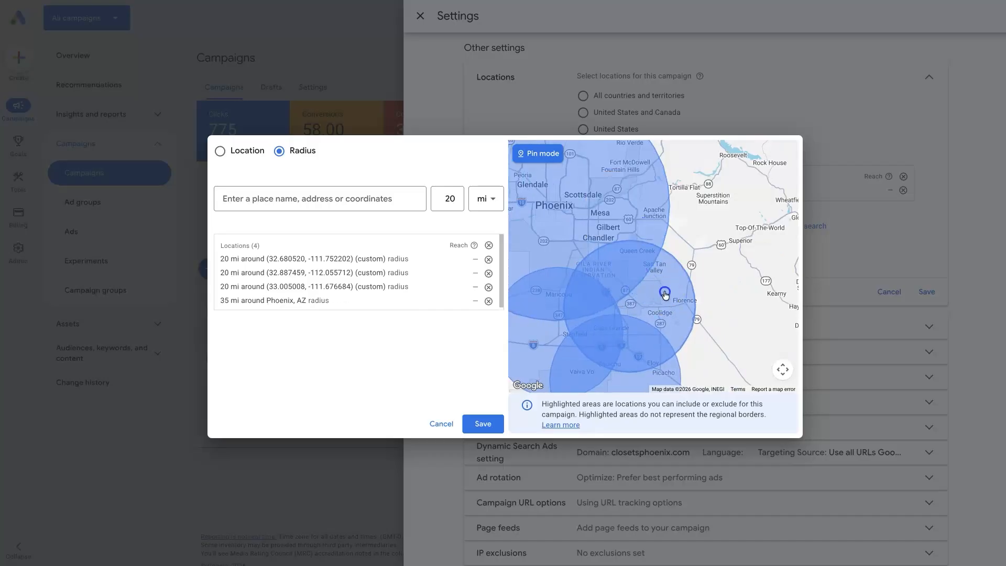
{"action": "left_click", "coordinate": [595, 283]}
{"action": "left_click", "coordinate": [619, 348]}
{"action": "left_click", "coordinate": [583, 350]}
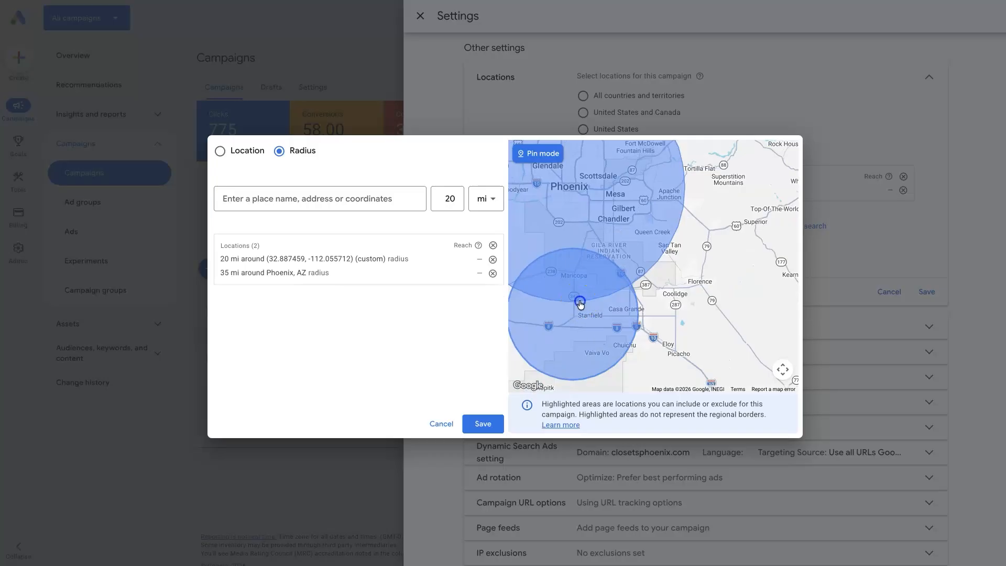
{"action": "left_click", "coordinate": [580, 299]}
{"action": "left_click", "coordinate": [602, 294]}
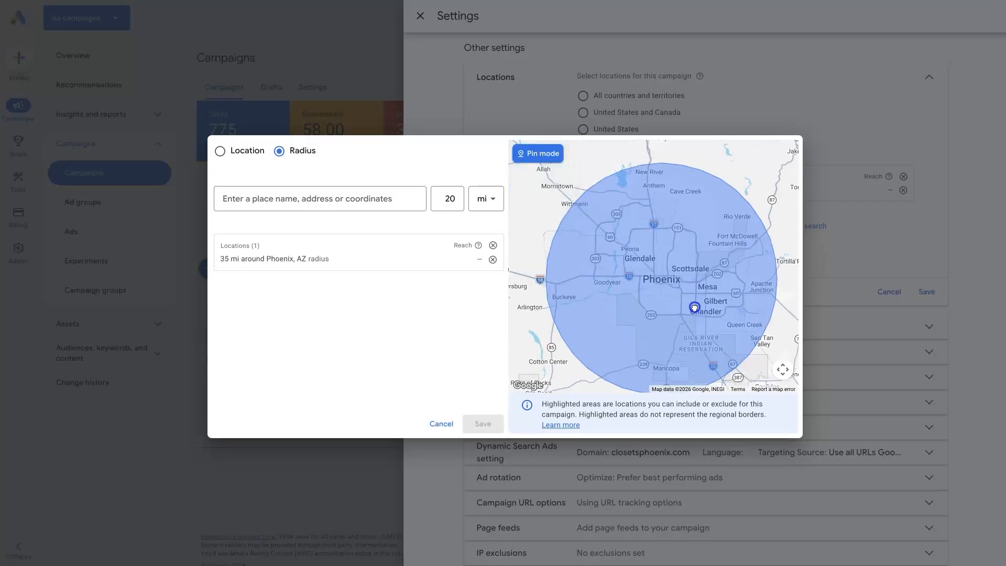
{"action": "scroll", "coordinate": [662, 256], "scroll_direction": "down", "scroll_amount": 2}
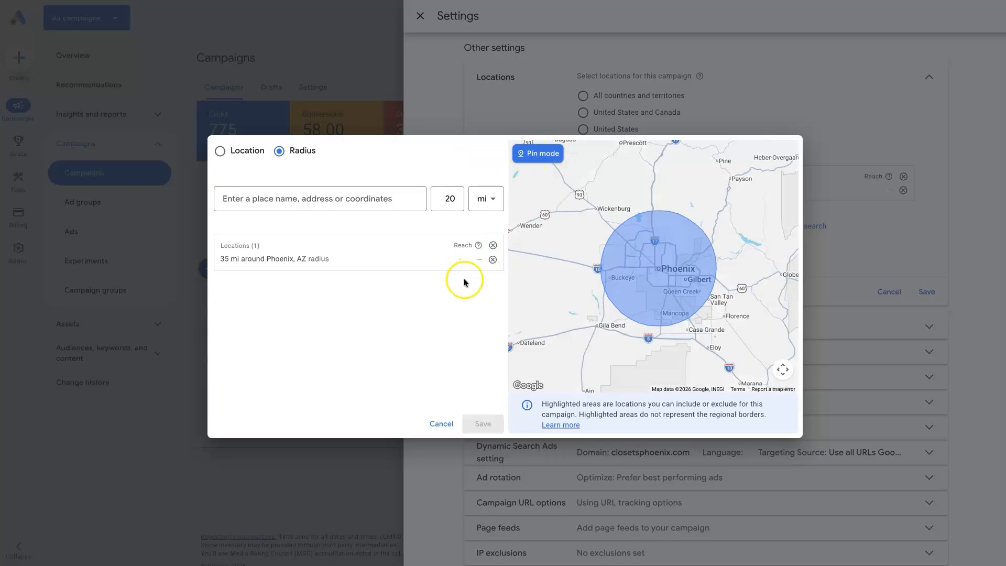
{"action": "left_click", "coordinate": [430, 312]}
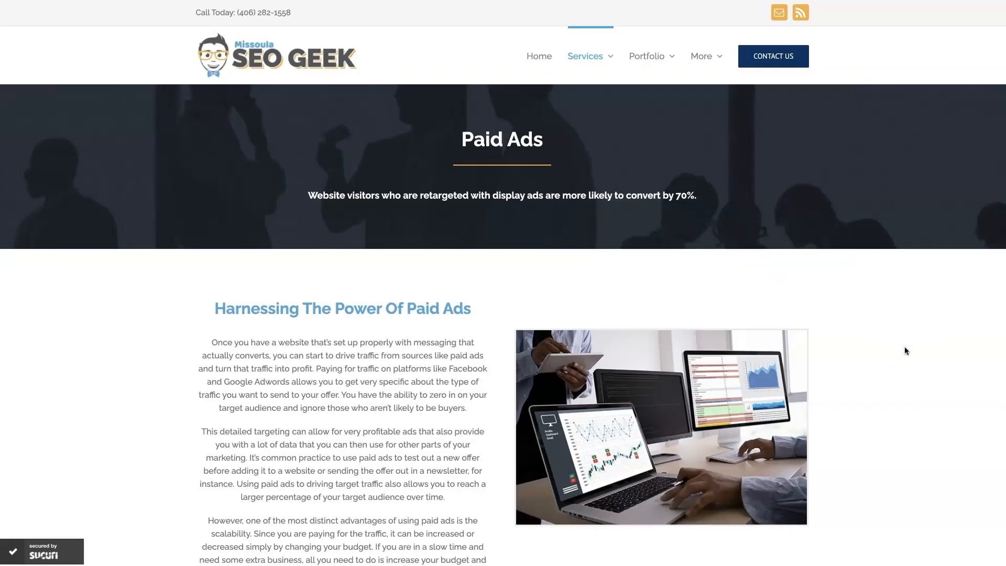
{"action": "scroll", "coordinate": [903, 348], "scroll_direction": "down", "scroll_amount": 15}
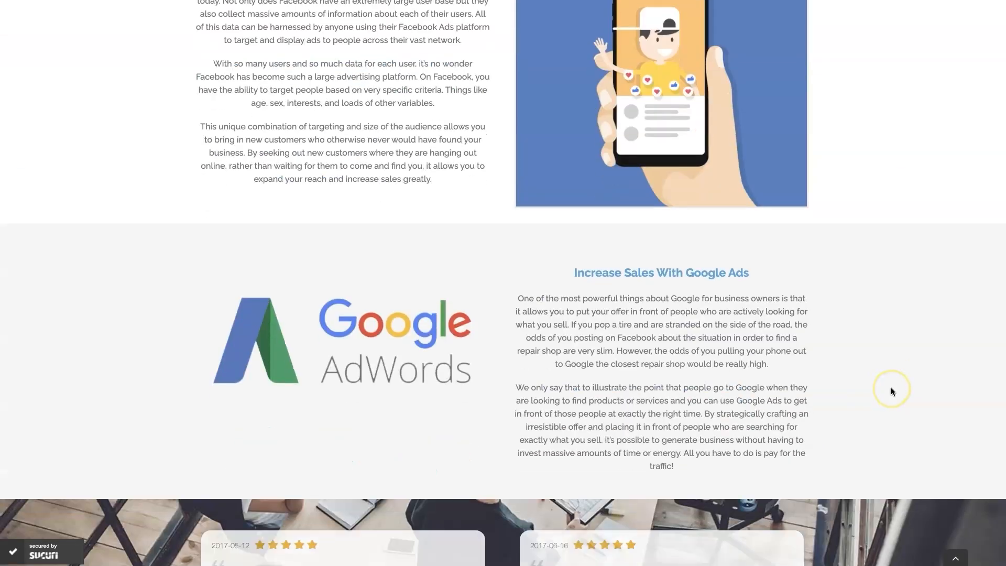
{"action": "scroll", "coordinate": [890, 390], "scroll_direction": "down", "scroll_amount": 3}
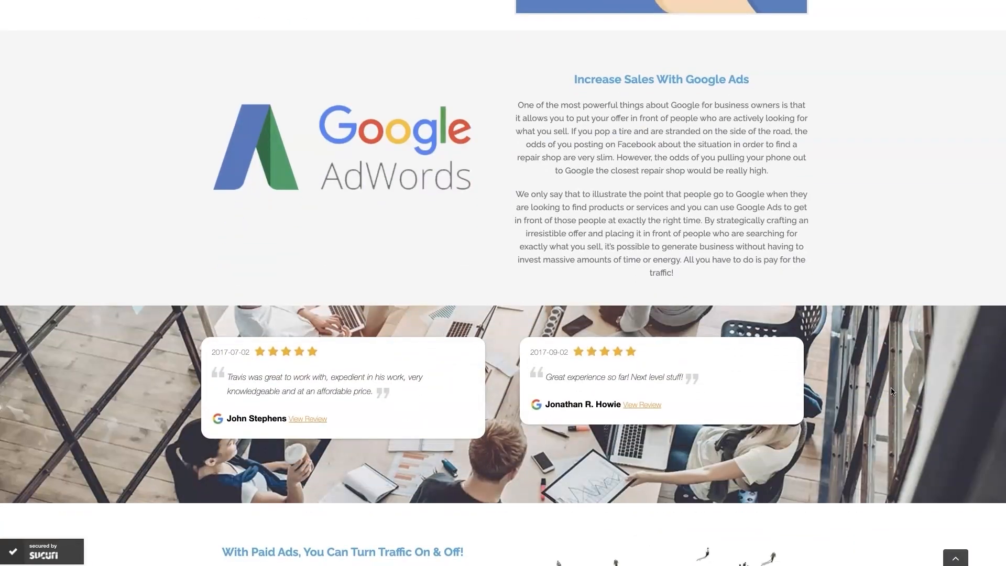
{"action": "scroll", "coordinate": [891, 390], "scroll_direction": "up", "scroll_amount": 1}
{"action": "left_click", "coordinate": [873, 366]}
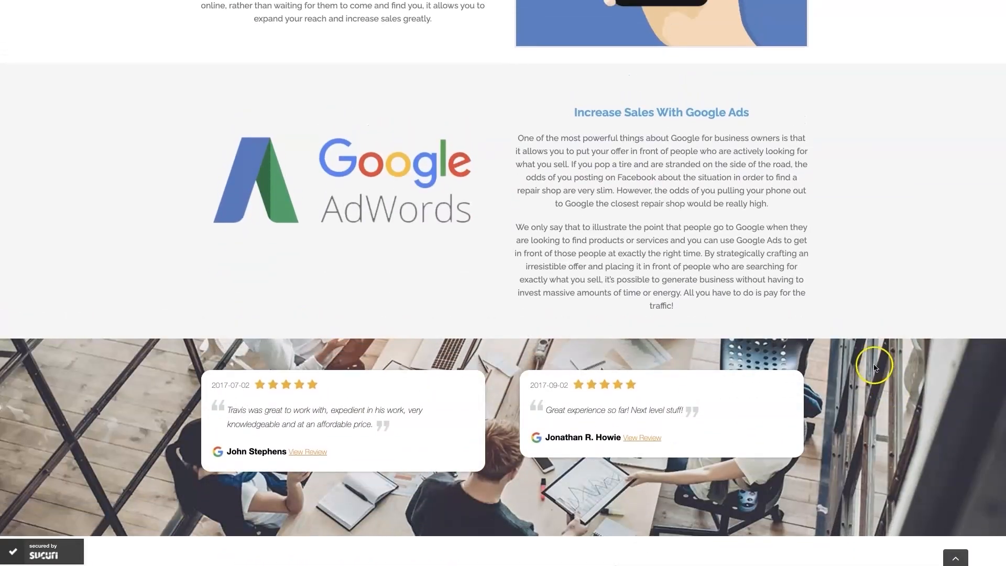